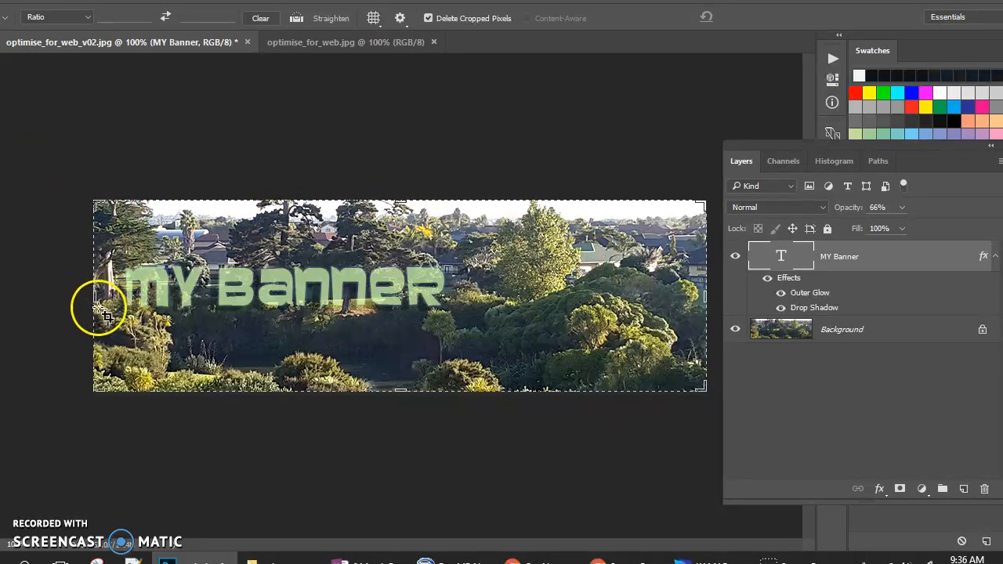
Step: Trim the banner's left, right and bottom crop edges to about 783 px wide and apply the crop
mouse_move(92, 294)
left_mouse_down()
mouse_move(134, 291)
mouse_move(92, 293)
mouse_move(162, 305)
mouse_move(209, 298)
mouse_move(96, 293)
left_mouse_up()
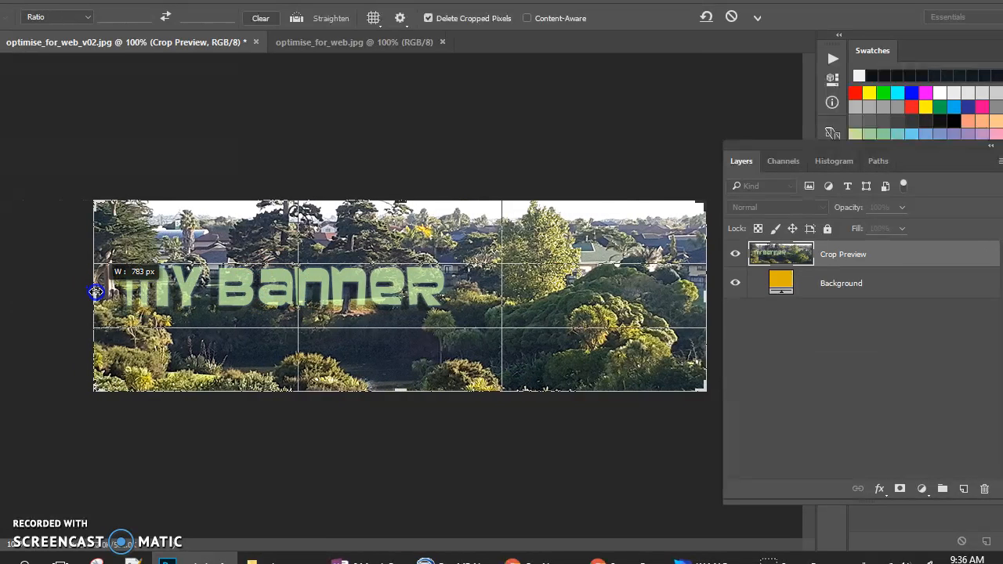
left_click_drag(96, 292, 104, 292)
left_click_drag(689, 292, 677, 296)
mouse_move(386, 387)
left_mouse_down()
mouse_move(398, 376)
mouse_move(398, 392)
left_mouse_up()
left_click_drag(112, 289, 105, 284)
left_click_drag(693, 295, 701, 298)
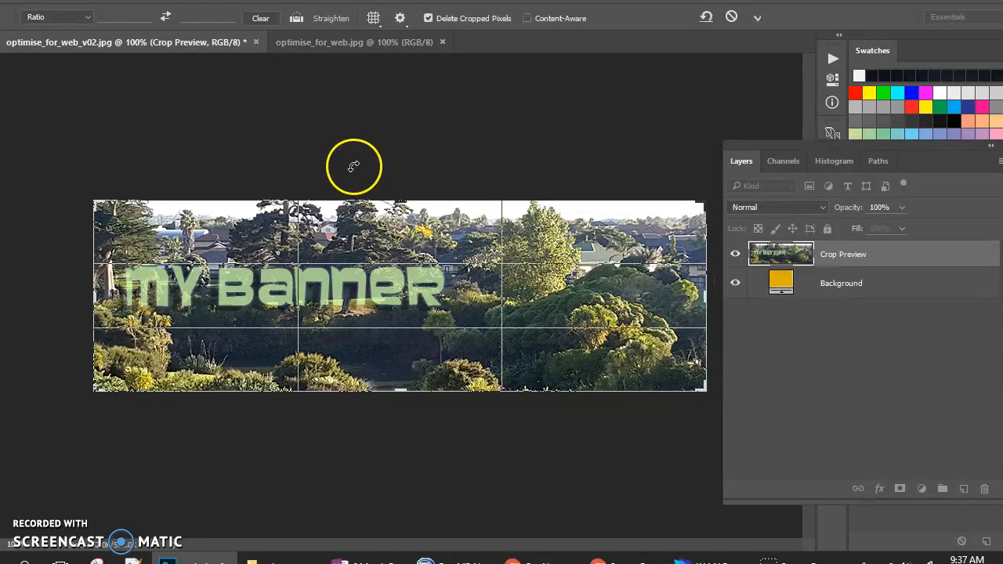
key("Return")
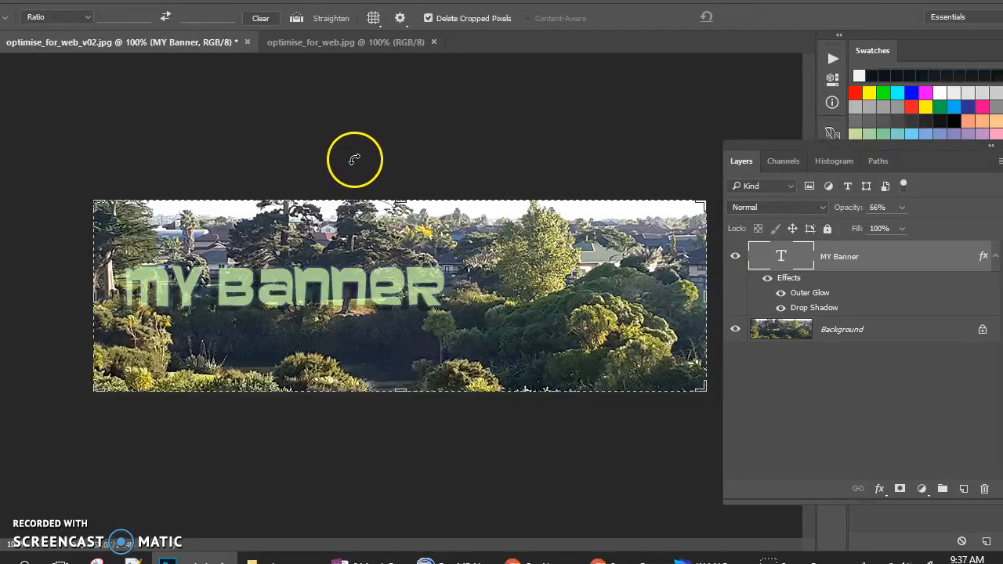
Step: Show the rulers and switch their units to inches
key("ctrl+r")
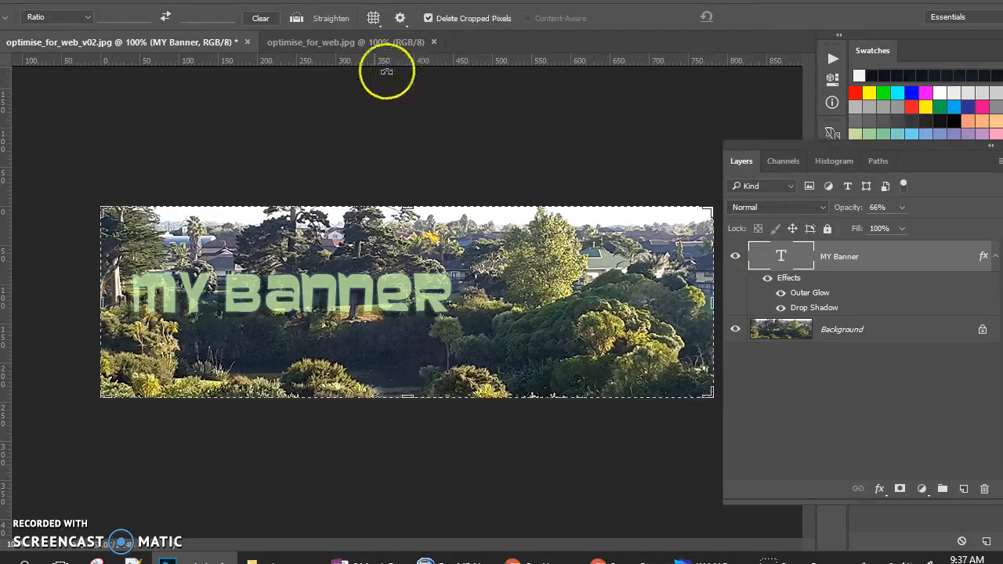
right_click(453, 60)
right_click(452, 61)
right_click(451, 61)
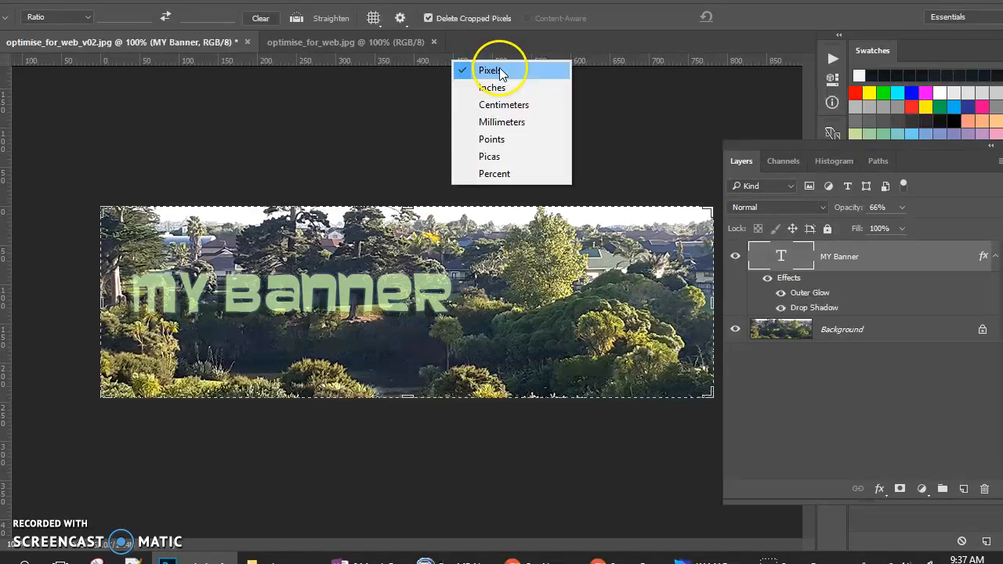
left_click(495, 87)
Step: Try centimetres and millimetres as ruler units, then settle on pixels
right_click(497, 59)
left_click(541, 102)
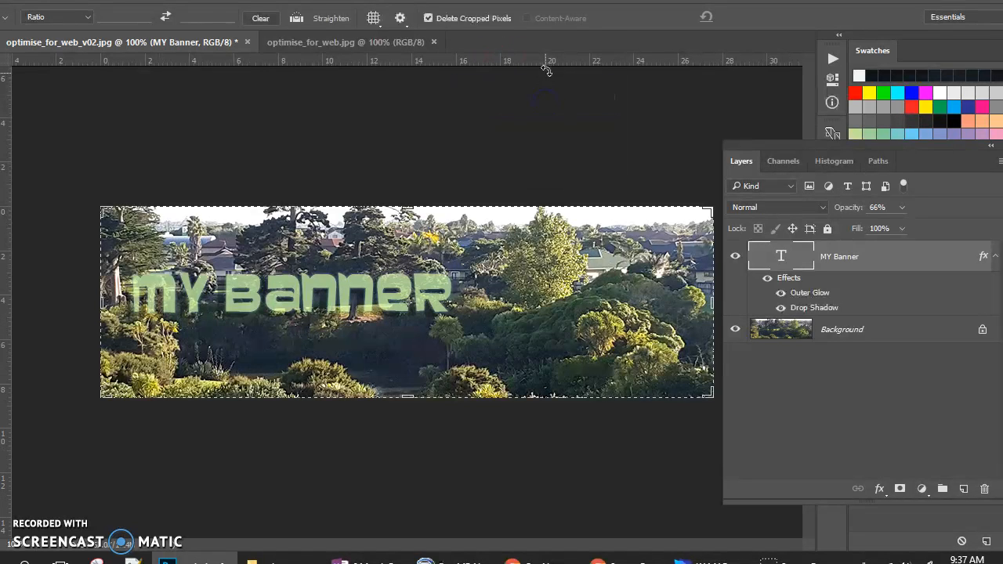
right_click(545, 62)
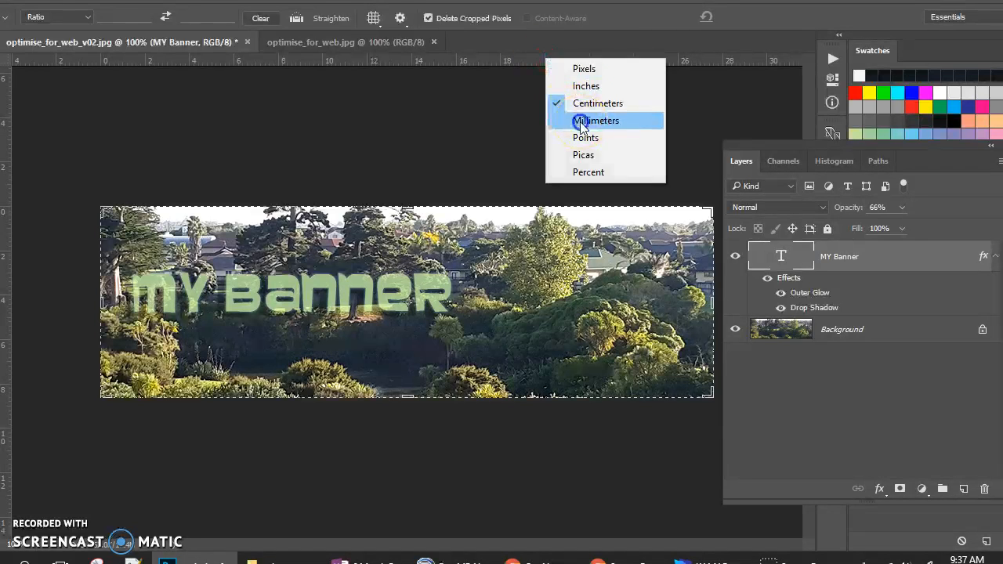
left_click(581, 123)
right_click(545, 60)
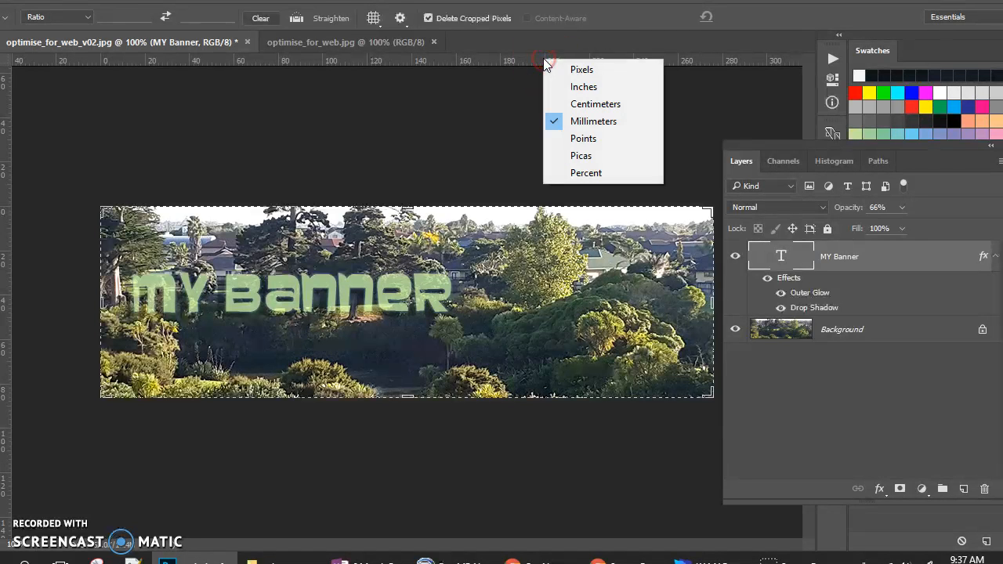
left_click(584, 72)
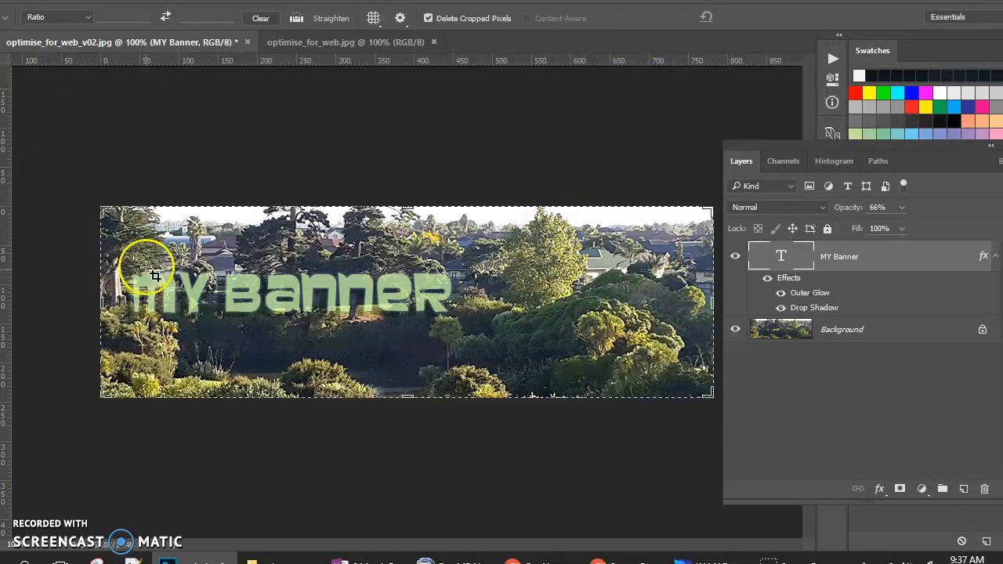
Step: Nudge the crop's left edge inward and bottom edge up to about 235 px tall, then commit
left_click_drag(102, 303, 107, 303)
left_click_drag(406, 396, 405, 387)
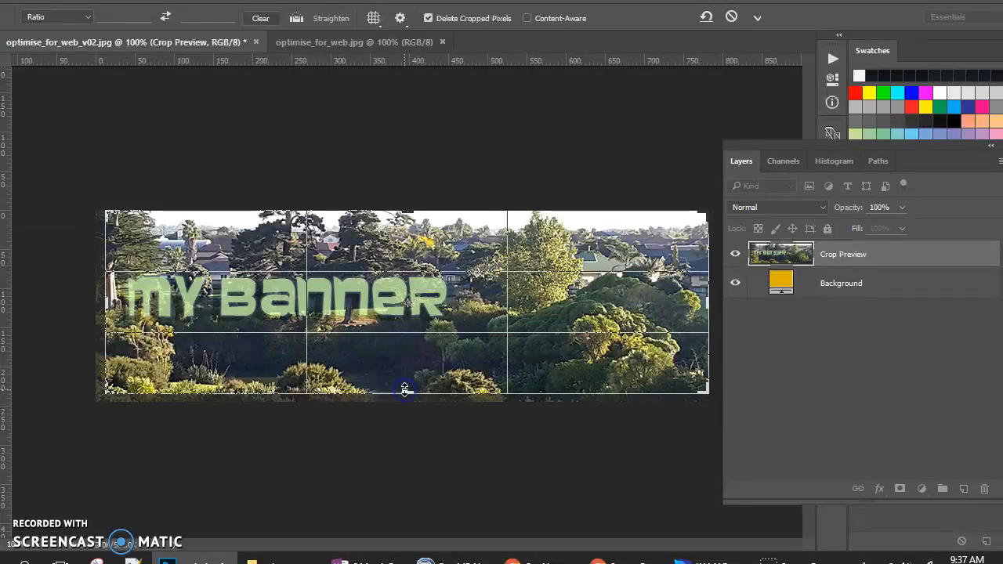
left_click(758, 18)
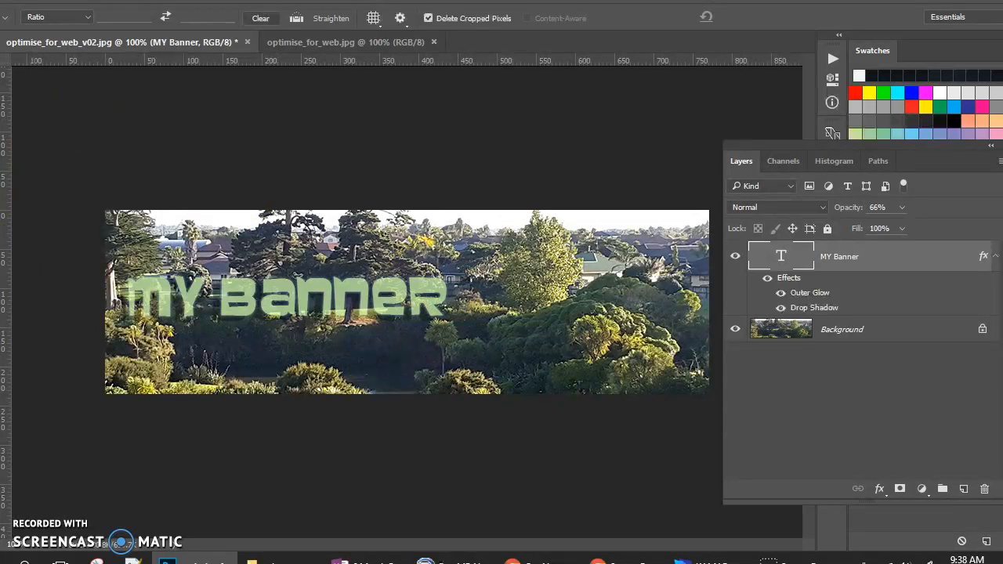
Step: Select all of the MY Banner text and recolour it from pale green to white
key("t")
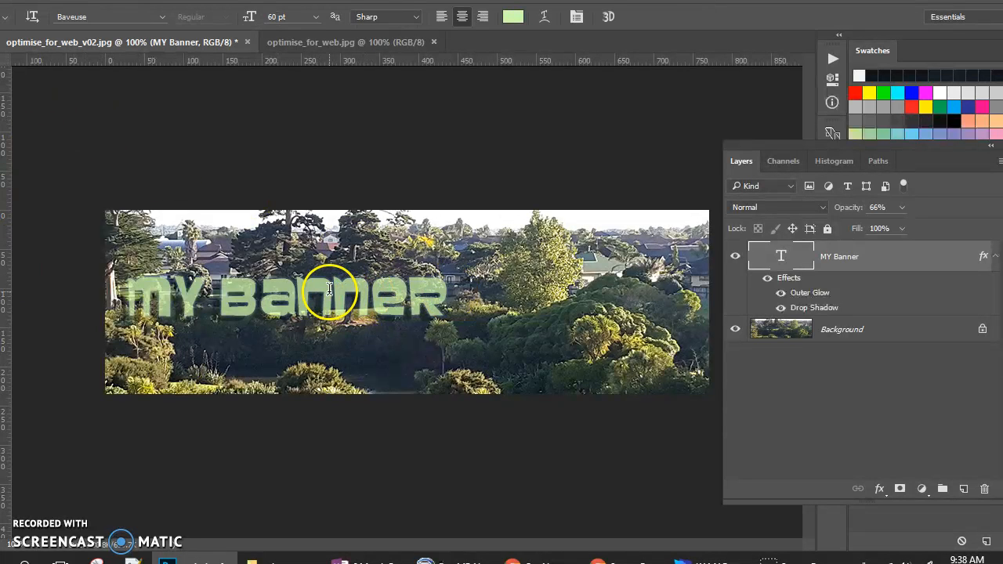
double_click(333, 288)
triple_click(333, 289)
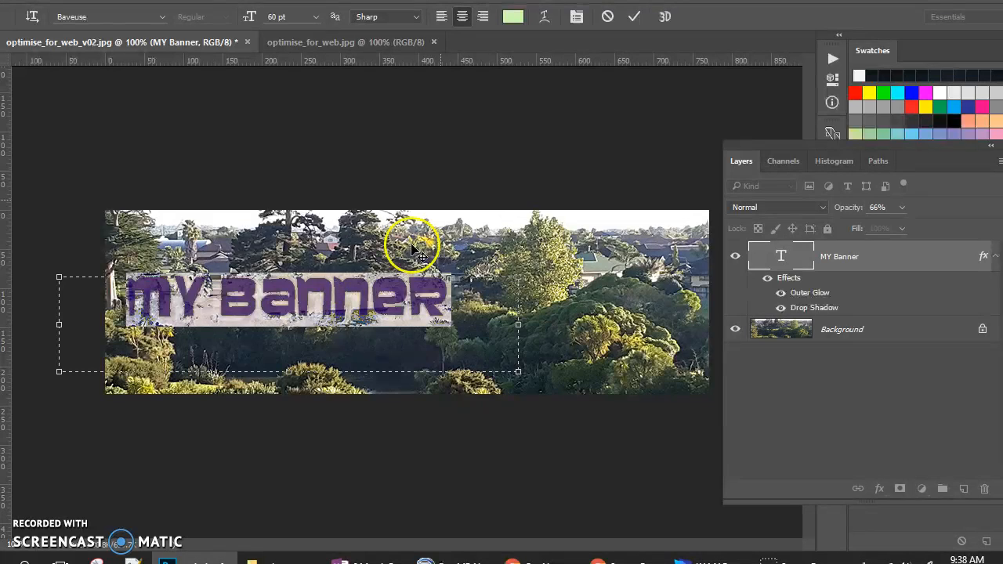
left_click(513, 16)
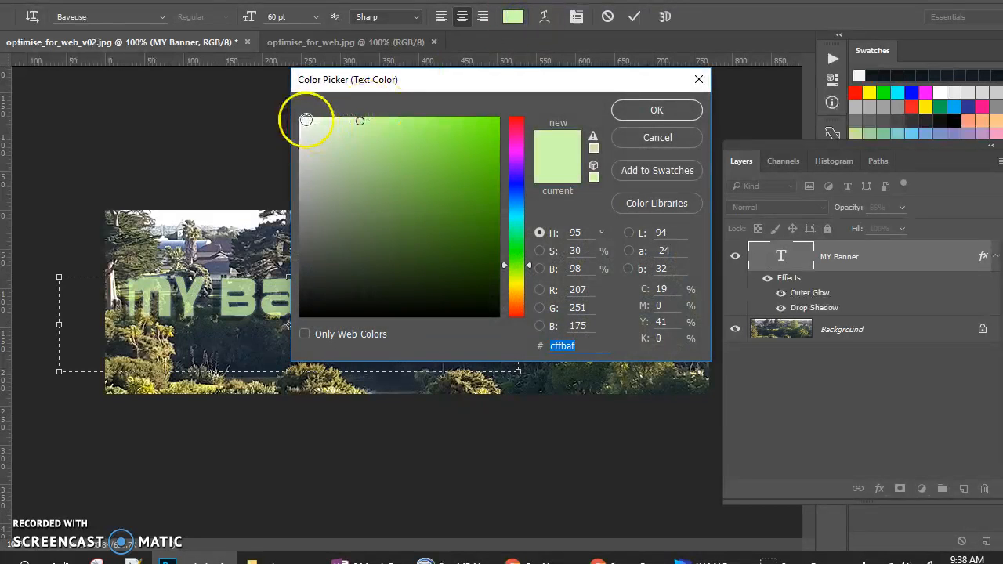
left_click(305, 118)
left_click(657, 111)
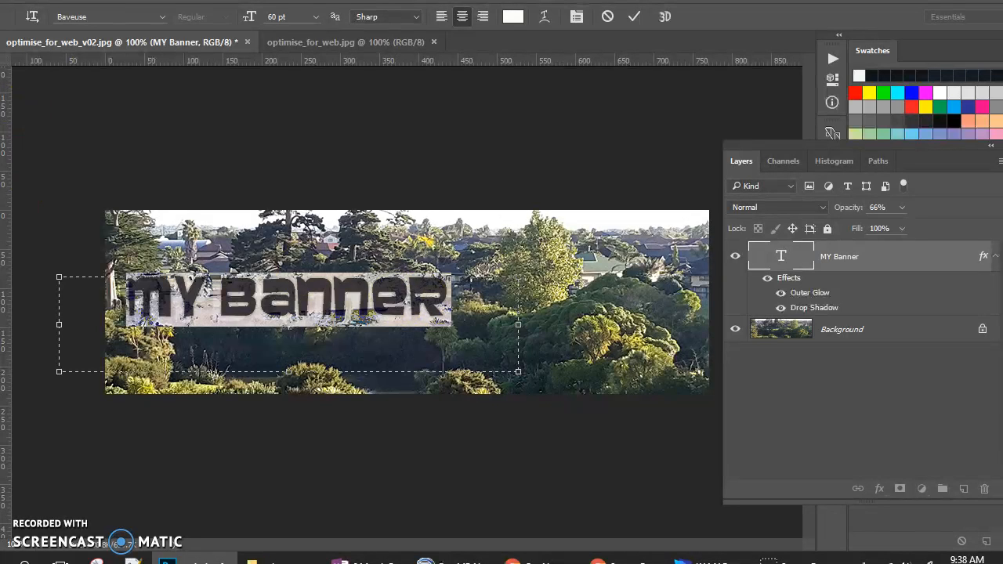
left_click(203, 360)
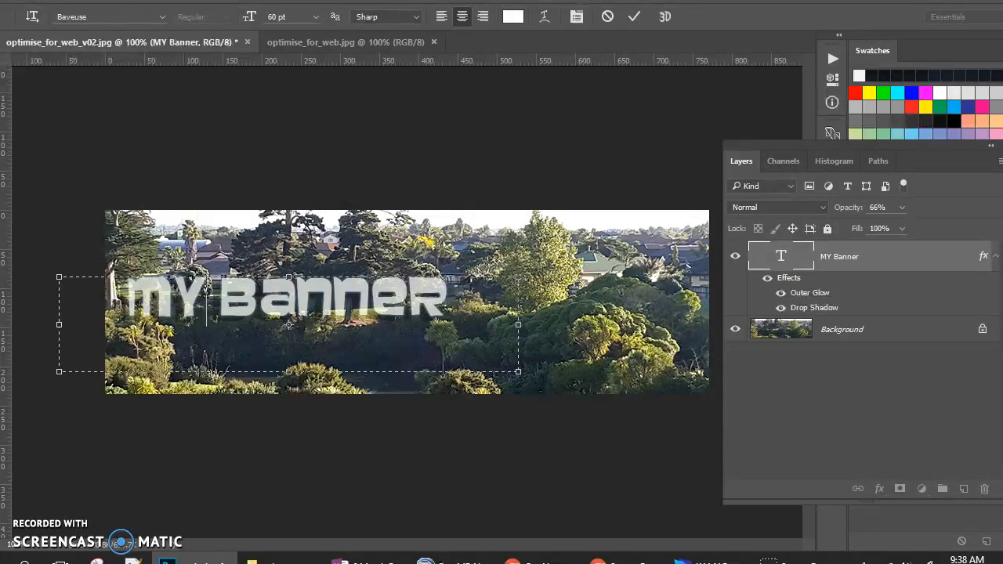
left_click(1, 66)
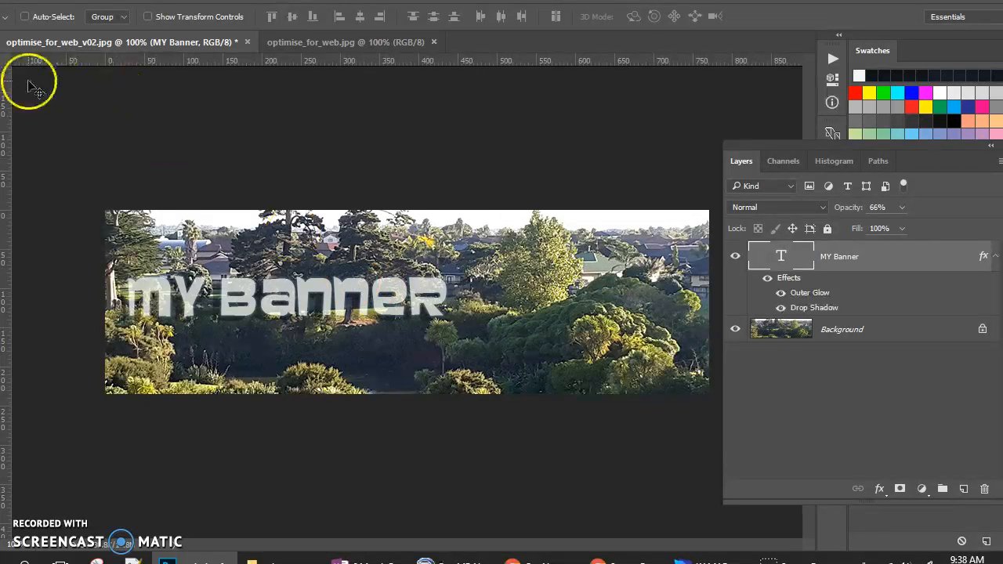
Step: Select a thin 742×7 px strip below the text and add a new layer for the line
key("m")
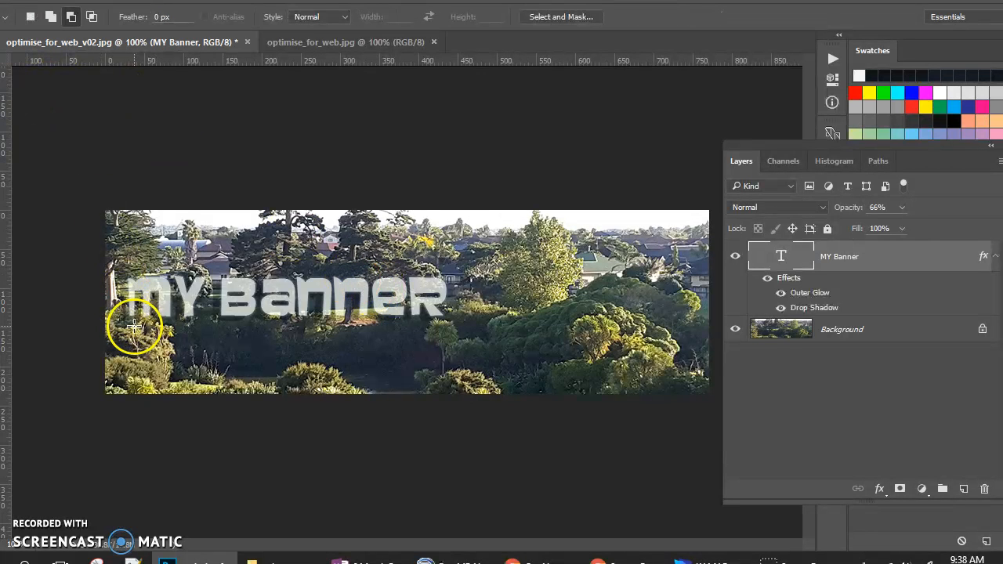
left_click_drag(144, 323, 572, 334)
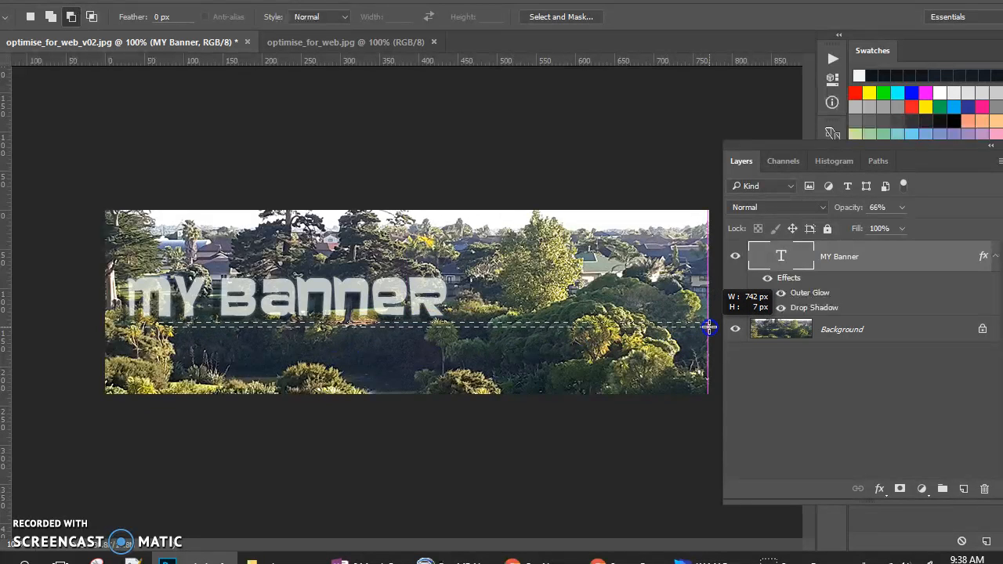
left_click_drag(708, 326, 709, 326)
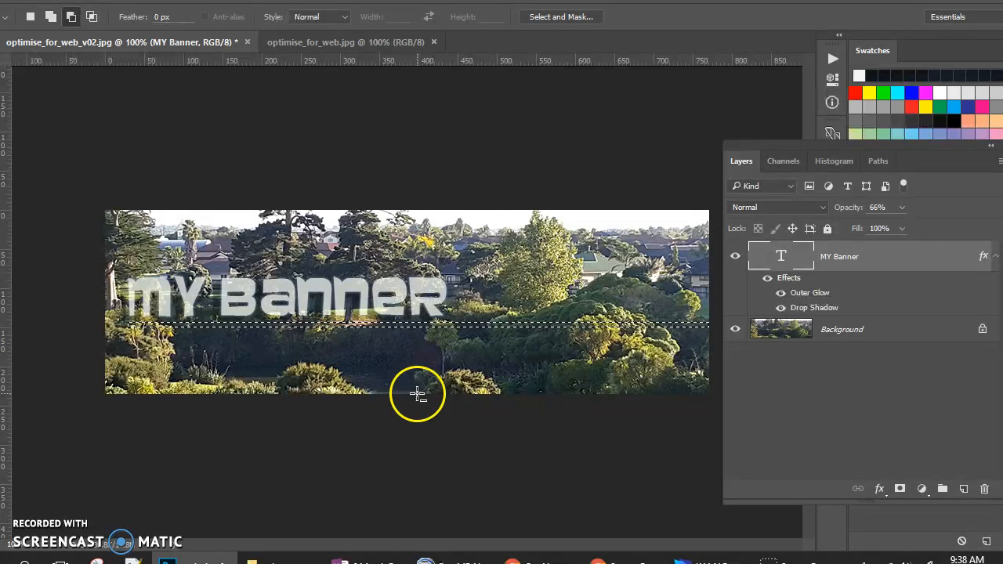
left_click(964, 491)
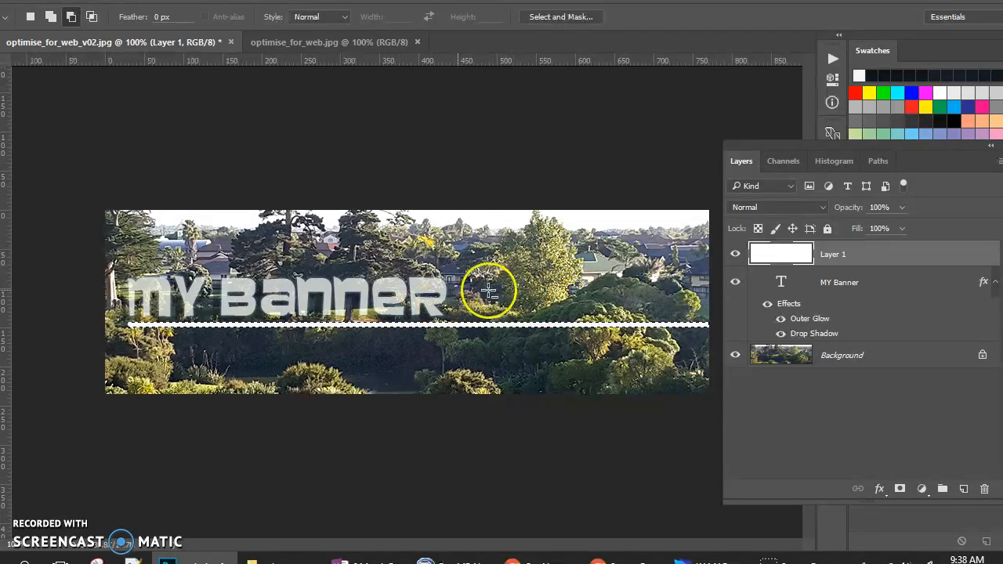
Step: Set the white strip layer to 67% opacity and position it beneath the MY Banner text
left_click(902, 208)
left_click_drag(899, 226, 877, 227)
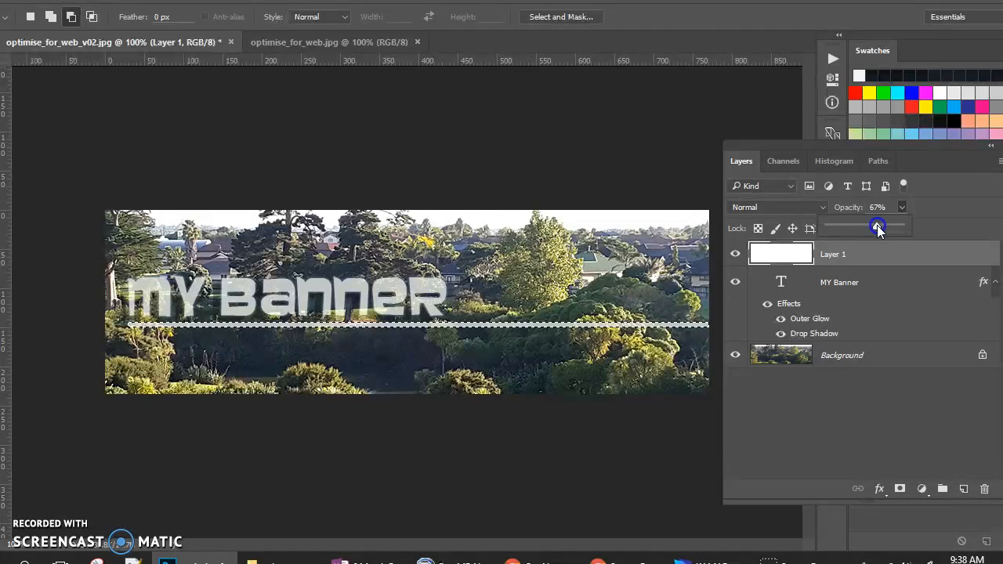
left_click(609, 350)
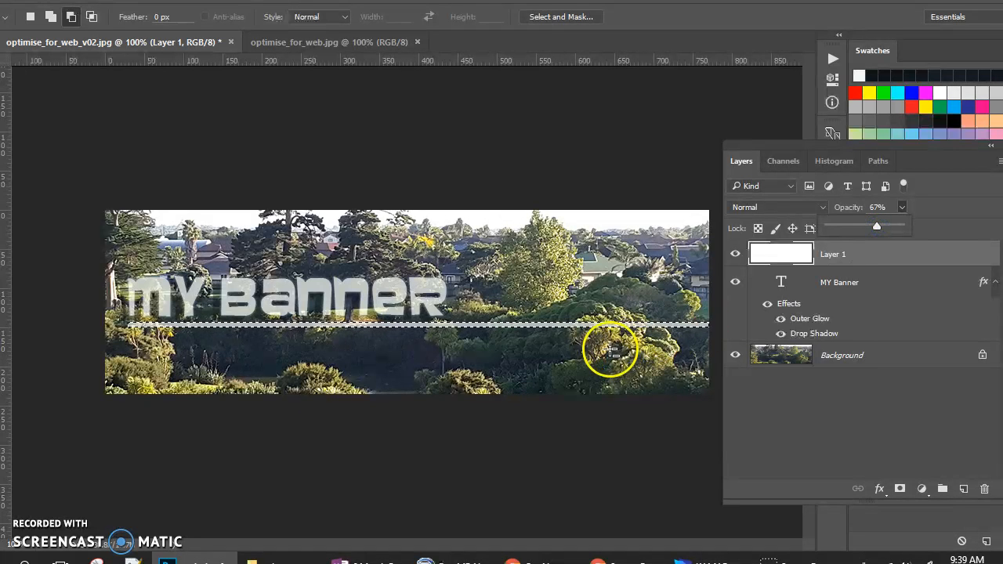
key("v")
left_click_drag(515, 360, 505, 366)
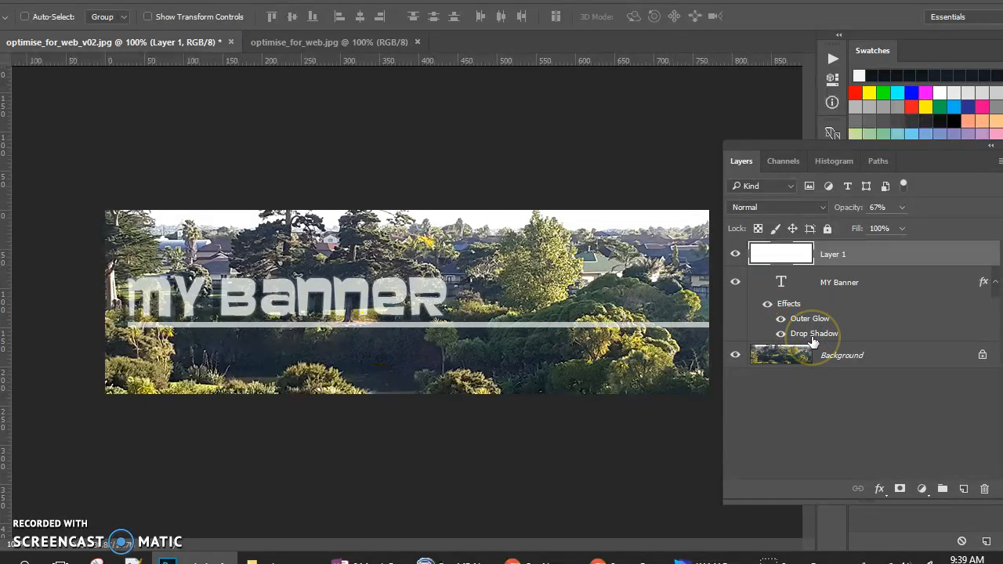
Step: Rename Layer 1 to 'Line'
left_click(833, 256)
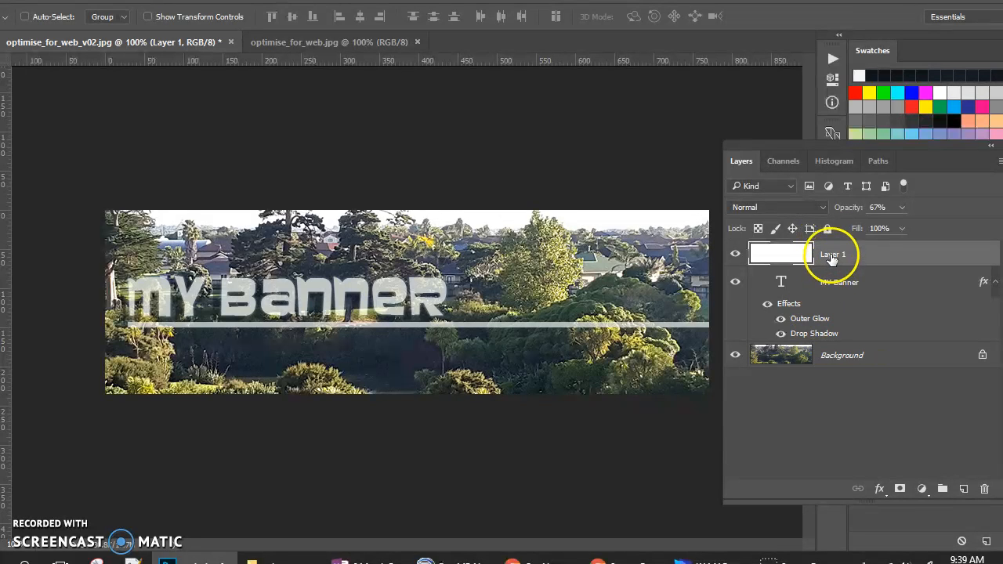
double_click(832, 255)
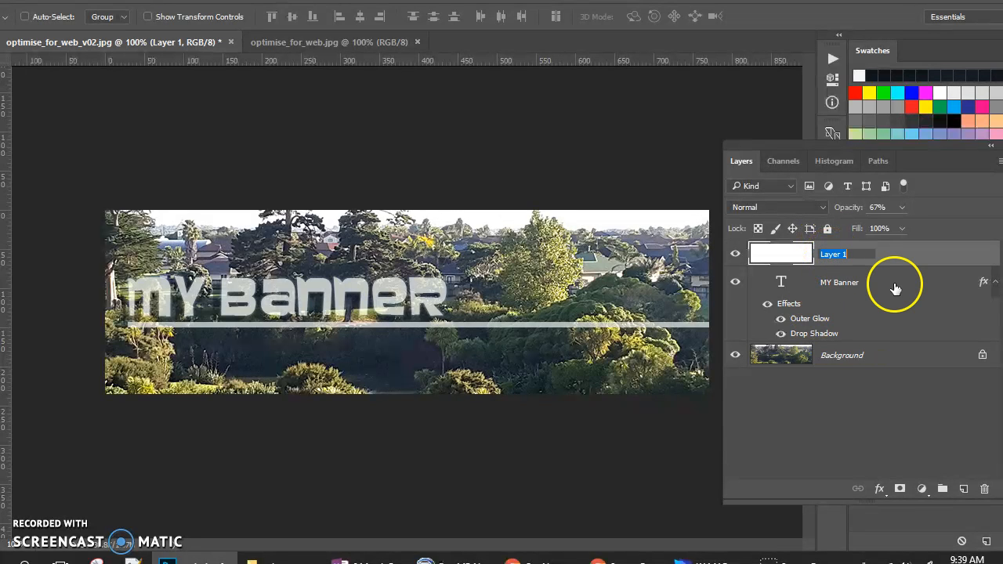
type("Line")
Step: On the MY Banner layer, toggle the Outer Glow off and on and select its Drop Shadow
left_click(892, 310)
left_click(784, 316)
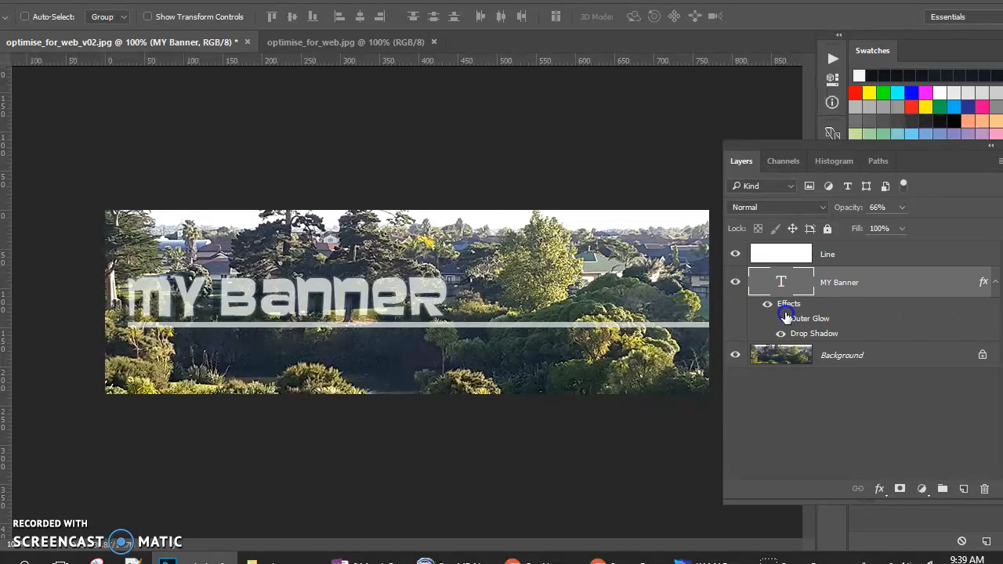
left_click(781, 318)
left_click(797, 334)
Step: Raise the MY Banner drop shadow's opacity to 85% in the Layer Style dialog
double_click(796, 335)
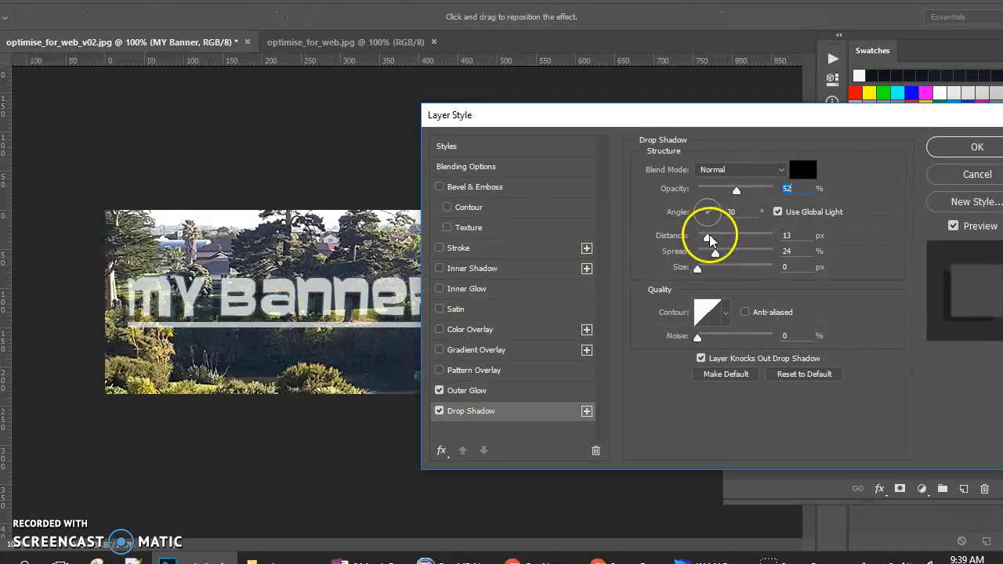
left_click(736, 191)
left_click_drag(736, 191, 761, 195)
left_click(949, 147)
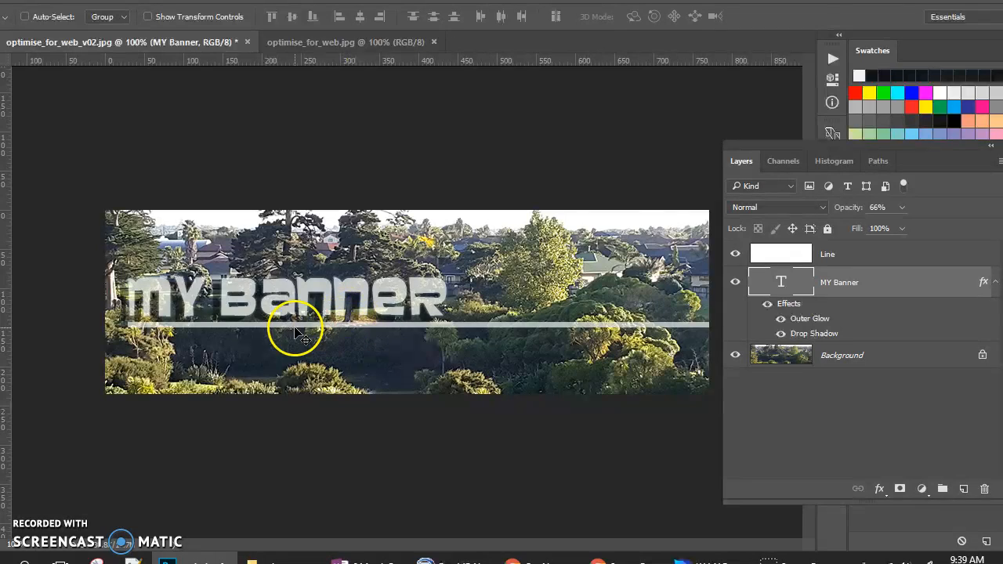
Step: Copy the MY Banner layer style, undoing an accidental Clear Layer Style first
right_click(808, 323)
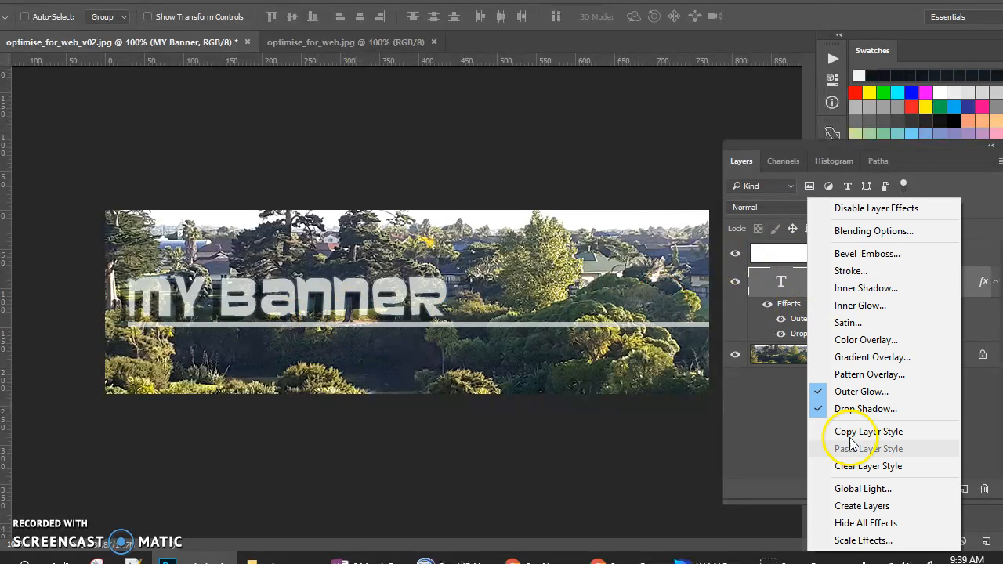
left_click(867, 467)
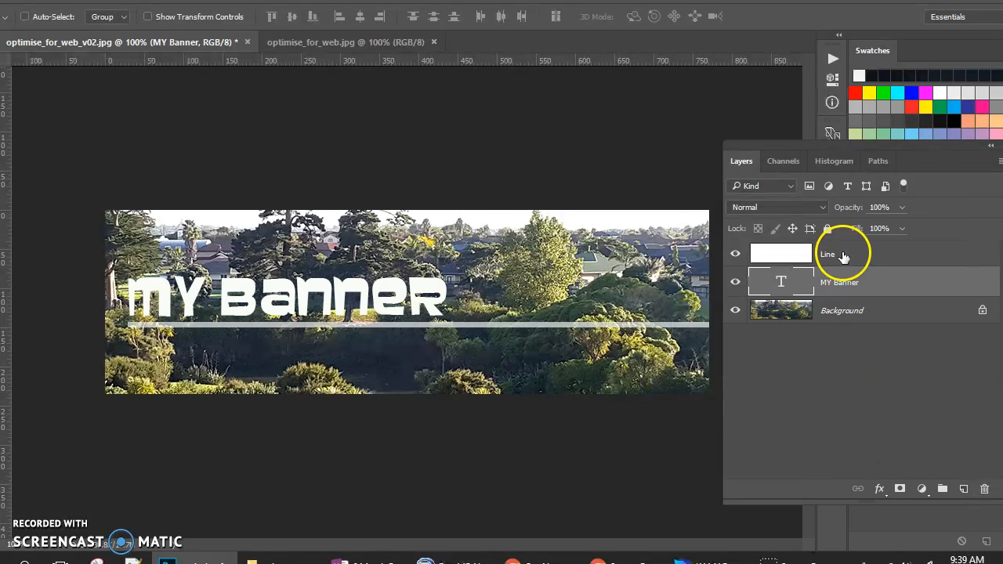
key("ctrl+z")
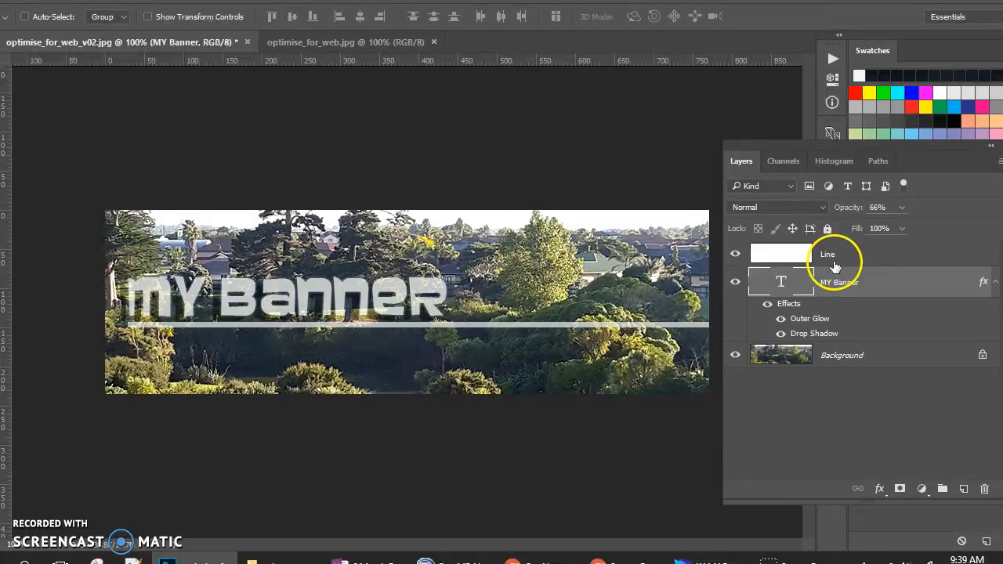
right_click(856, 324)
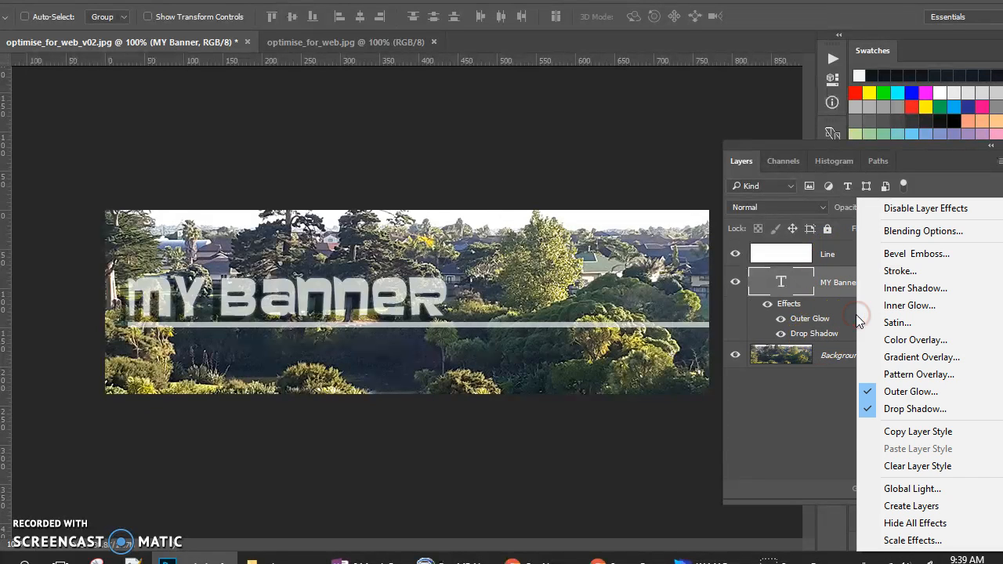
left_click(916, 432)
Step: Paste the copied Outer Glow and Drop Shadow style onto the Line layer
left_click(873, 253)
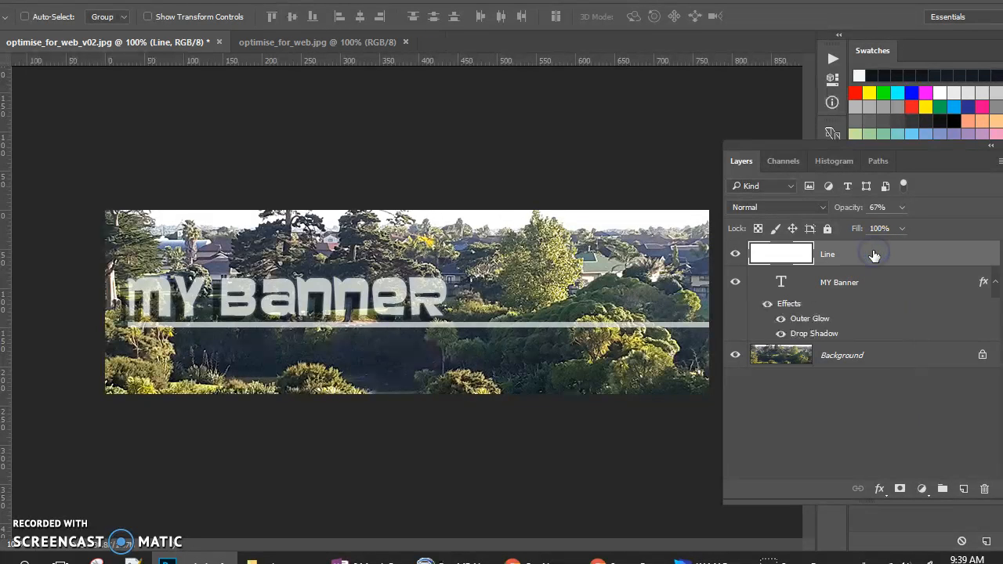
right_click(873, 255)
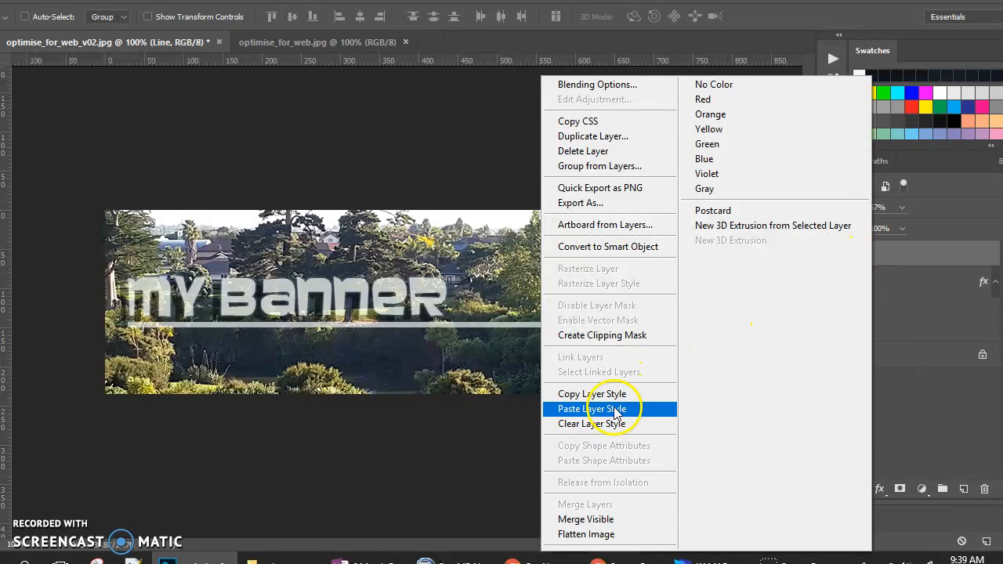
left_click(615, 410)
left_click(571, 384)
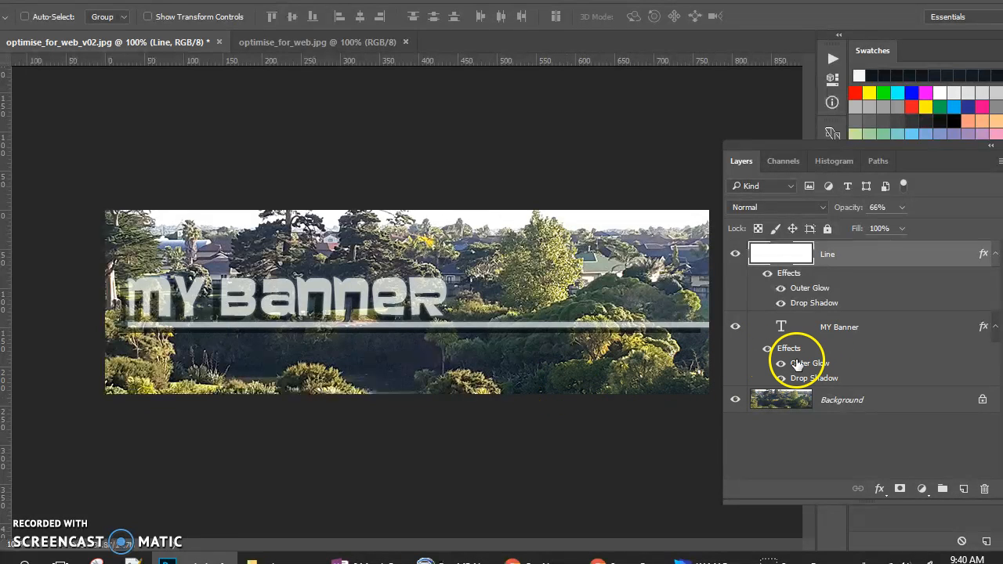
left_click_drag(797, 365, 820, 282)
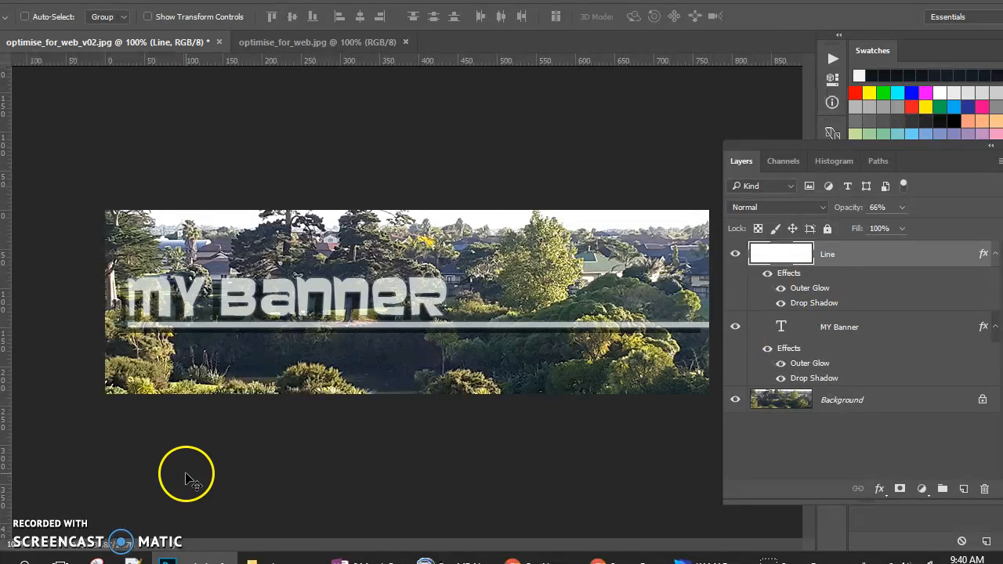